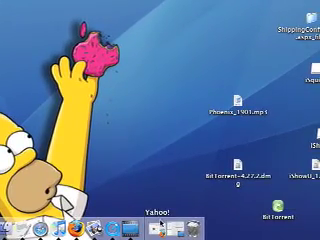
Launch Firefox from the Dock and select the Yahoo page's web address.
click(160, 226)
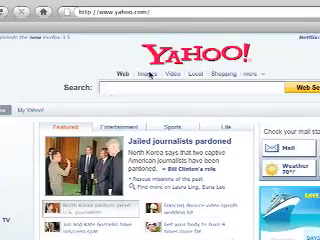
click(160, 37)
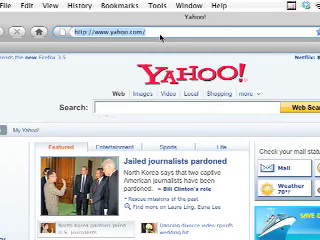
text(mi)
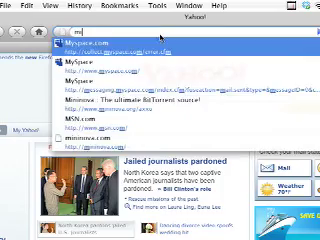
text(ninova)
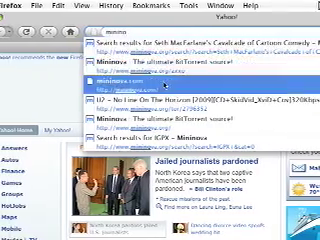
Go to mininova.com using the address bar's autocomplete suggestion.
click(163, 84)
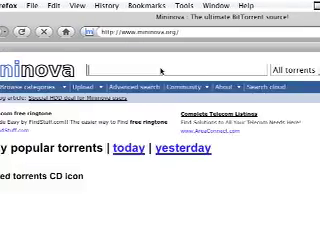
scroll(161, 71, down, 2)
scroll(161, 71, down, 3)
scroll(196, 72, down, 3)
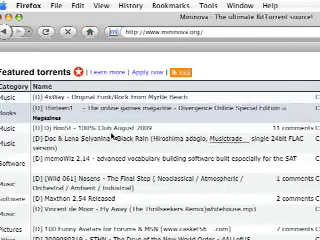
scroll(40, 80, down, 2)
scroll(40, 82, down, 2)
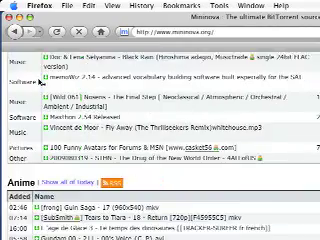
scroll(40, 82, down, 1)
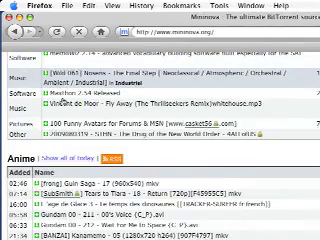
scroll(177, 133, down, 2)
scroll(193, 118, down, 3)
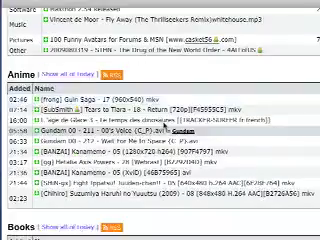
scroll(197, 127, down, 2)
scroll(185, 127, down, 2)
scroll(113, 128, down, 3)
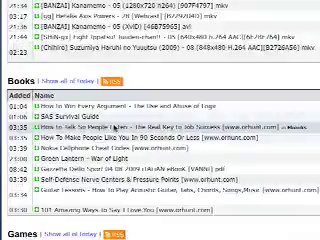
scroll(120, 121, down, 3)
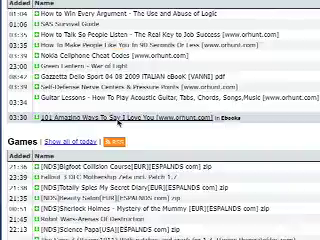
scroll(118, 119, down, 2)
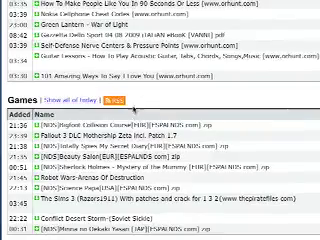
scroll(145, 128, down, 2)
scroll(148, 118, down, 2)
scroll(150, 122, down, 2)
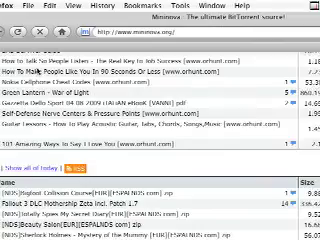
scroll(117, 115, down, 2)
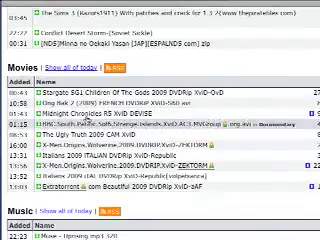
scroll(88, 118, up, 3)
scroll(88, 118, up, 5)
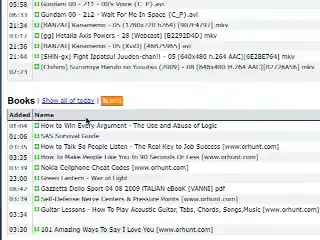
scroll(88, 120, up, 4)
scroll(88, 118, up, 5)
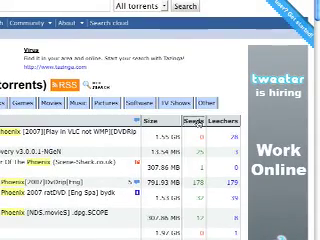
Sort the phoenix results by seeds and open the 'Wolfgang Amadeus Phoenix' torrent page.
click(199, 121)
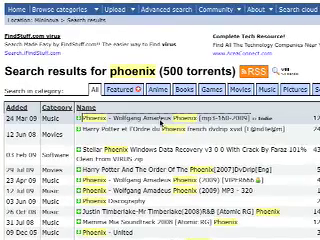
click(160, 121)
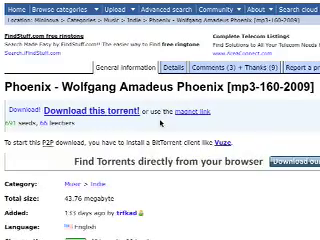
scroll(160, 123, down, 1)
scroll(160, 123, down, 2)
scroll(160, 123, down, 3)
scroll(187, 118, down, 2)
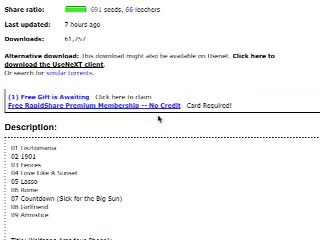
scroll(172, 103, down, 1)
scroll(158, 138, down, 1)
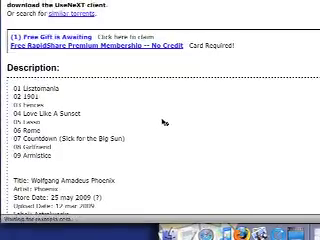
scroll(144, 128, up, 5)
scroll(172, 122, up, 3)
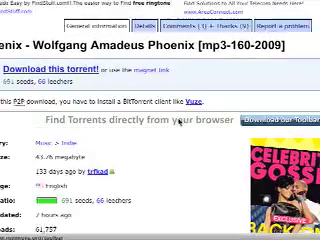
scroll(150, 120, up, 1)
scroll(120, 104, up, 1)
scroll(122, 117, up, 1)
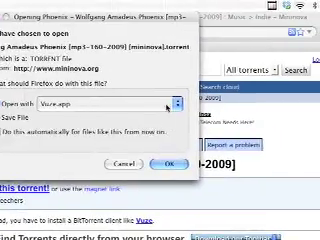
Dismiss the first torrent download prompt and minimize the Mininova window.
click(167, 106)
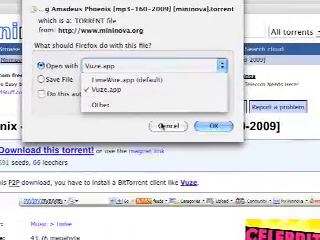
key(Return)
key(Return)
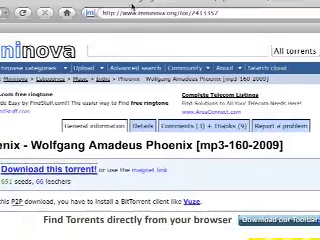
double_click(150, 18)
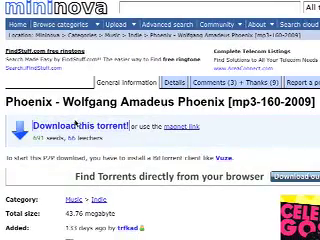
Download the Phoenix torrent again, opening it with LimeWire.app.
click(75, 125)
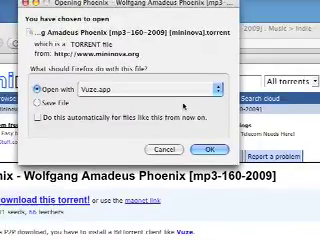
click(178, 103)
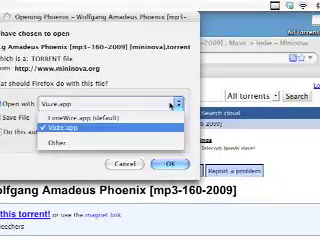
click(157, 117)
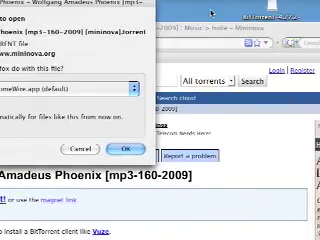
click(165, 121)
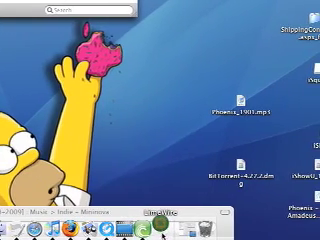
Force quit LimeWire and drag the Phoenix .torrent from Downloads onto BitTorrent.
right_click(163, 228)
click(172, 206)
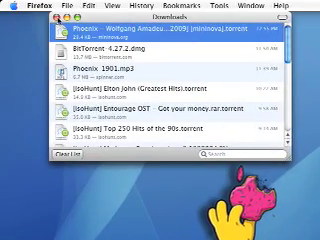
drag(152, 17, 37, 111)
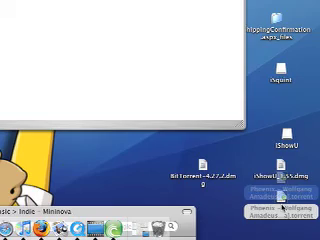
drag(281, 197, 148, 113)
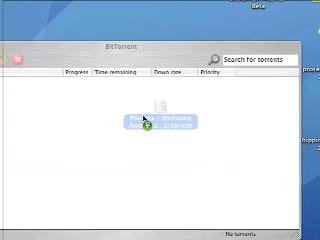
drag(148, 113, 158, 123)
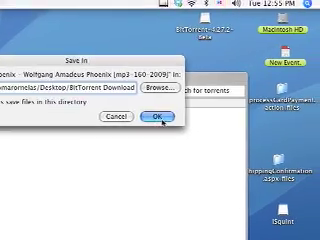
Accept the Desktop 'BitTorrent Download' folder and select the Phoenix transfer.
click(167, 120)
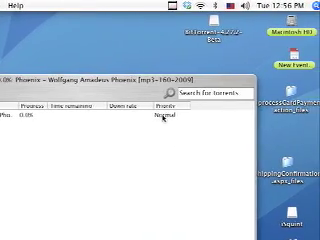
click(161, 116)
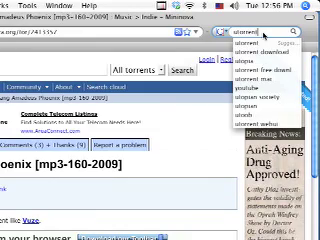
Search the web for 'utorrent', browse utorrent.com, and close the Firefox window.
key(Return)
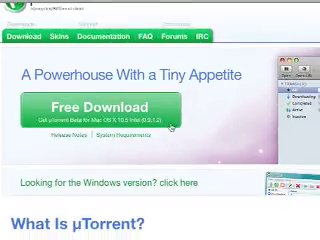
scroll(170, 128, down, 3)
scroll(160, 92, down, 2)
scroll(165, 135, down, 2)
scroll(157, 132, down, 3)
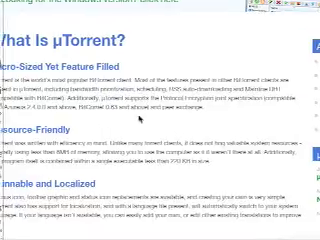
scroll(155, 122, down, 4)
scroll(157, 123, down, 3)
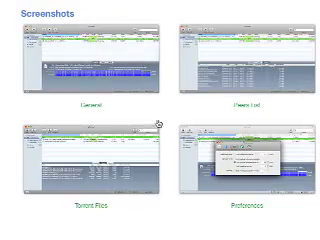
scroll(157, 124, down, 2)
scroll(147, 130, down, 1)
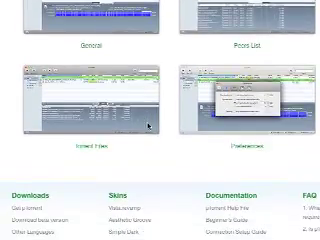
scroll(148, 126, down, 2)
scroll(170, 125, down, 2)
scroll(165, 125, up, 3)
scroll(163, 125, up, 1)
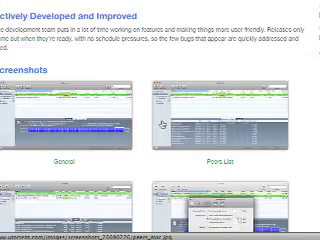
scroll(161, 124, down, 1)
scroll(160, 124, down, 1)
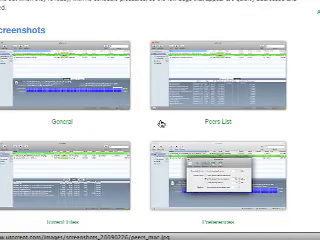
scroll(160, 124, up, 1)
scroll(160, 124, up, 1)
scroll(160, 124, up, 3)
scroll(160, 123, up, 2)
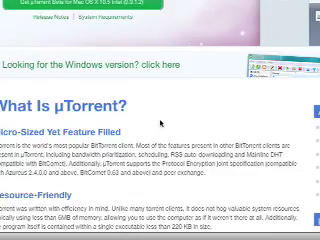
scroll(160, 123, up, 4)
scroll(124, 119, up, 2)
scroll(110, 115, up, 1)
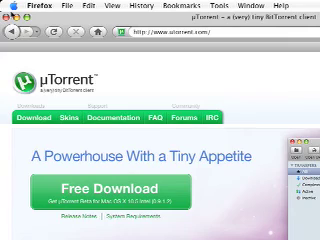
click(6, 17)
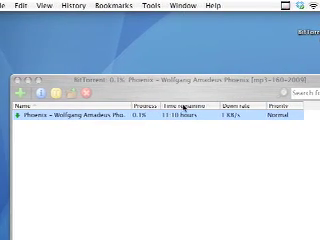
click(155, 105)
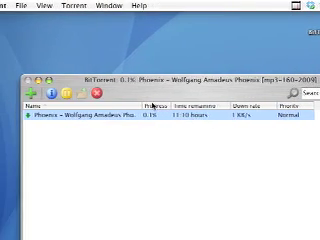